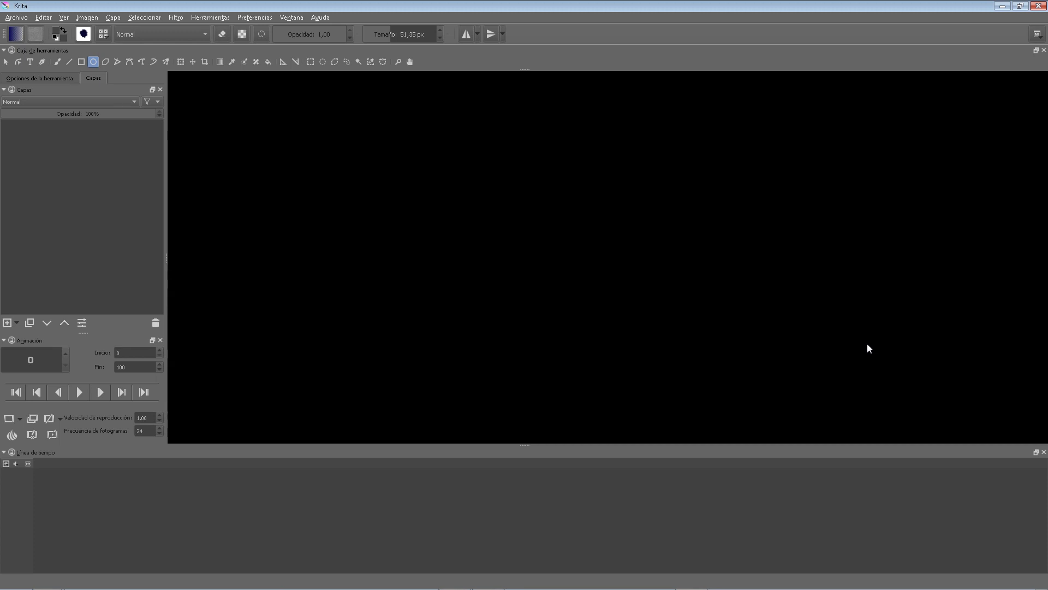
# Start a new document from the Archivo menu with Nuevo.
pyautogui.click(16, 19)
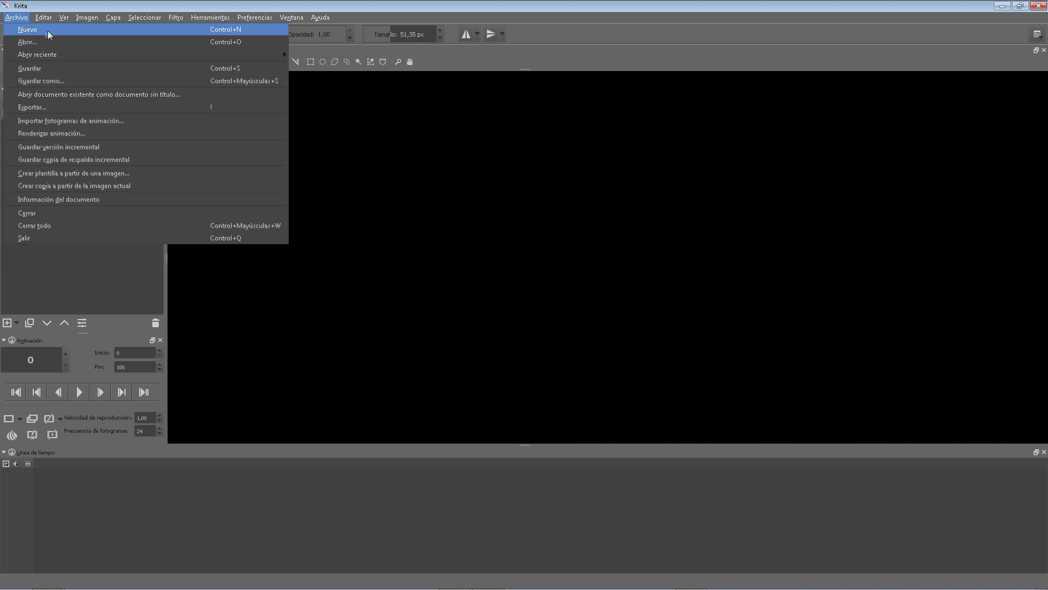
pyautogui.click(40, 31)
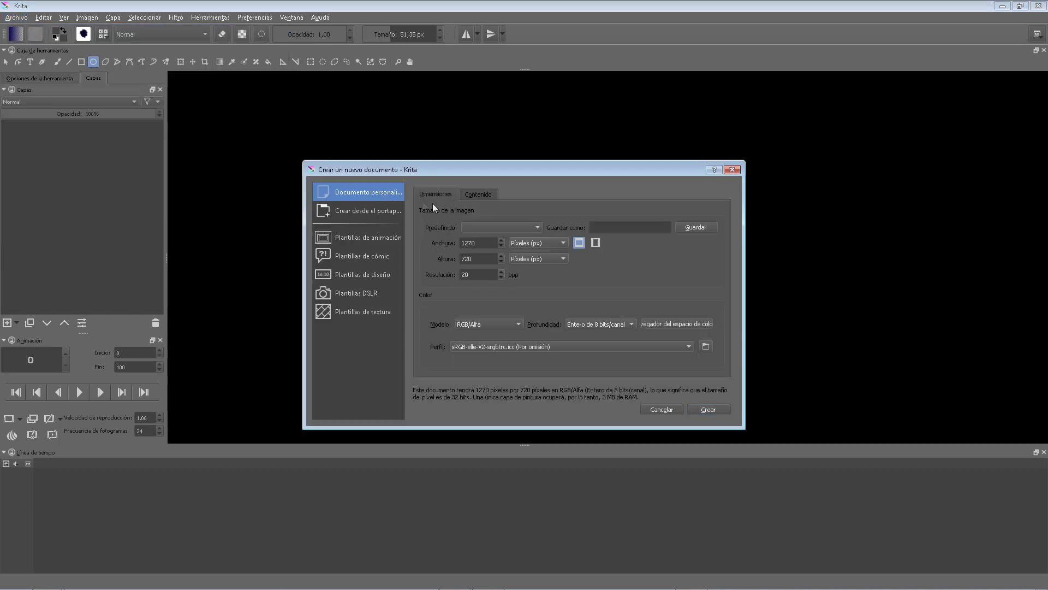
# Create the 1270 × 720 RGB/Alpha document with two layers and a white background.
pyautogui.click(479, 195)
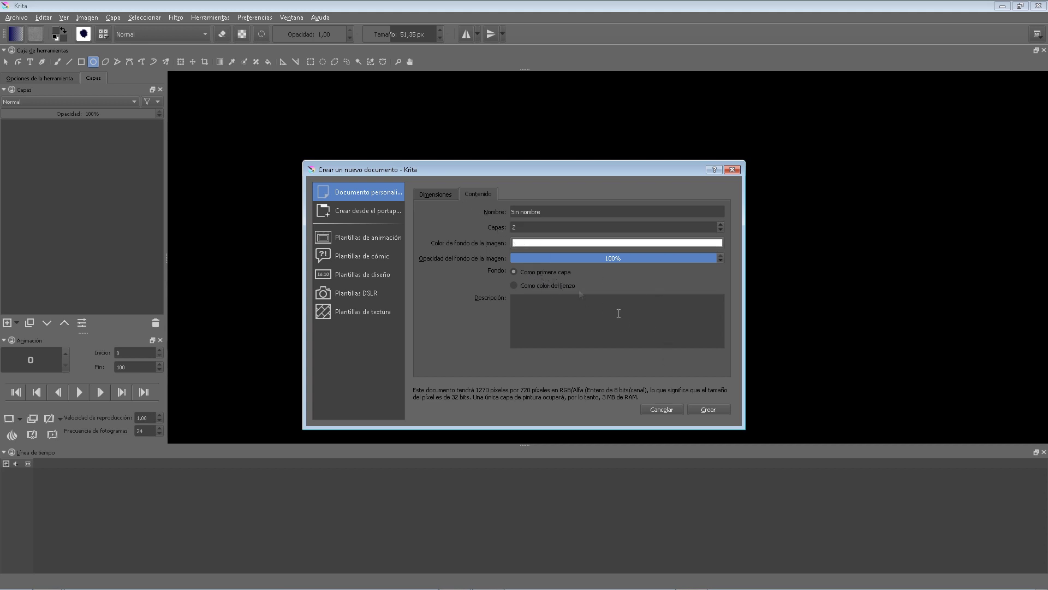
pyautogui.click(713, 409)
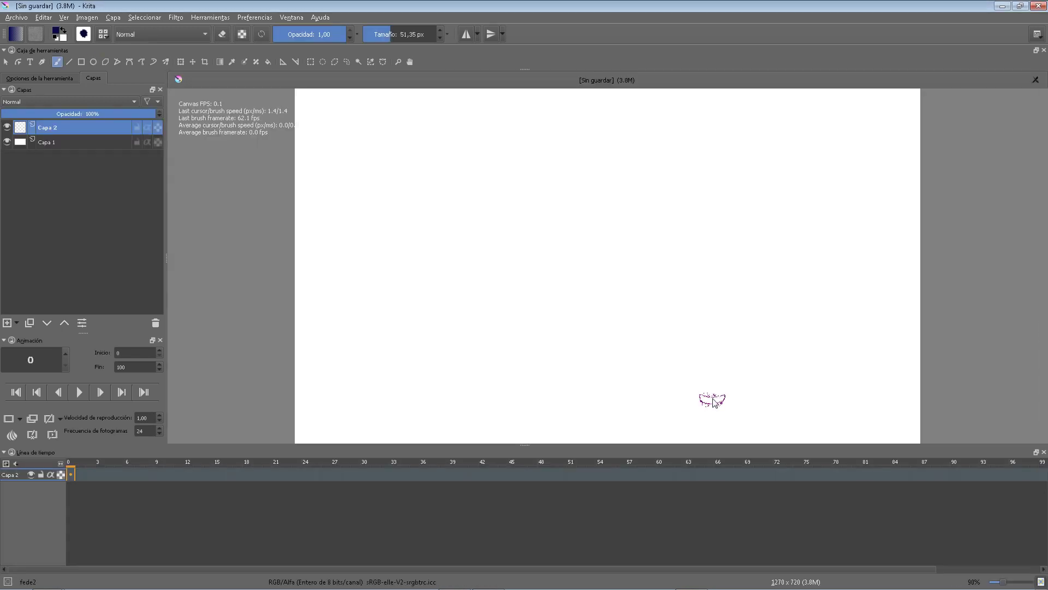
pyautogui.moveTo(541, 205); pyautogui.dragTo(513, 214)
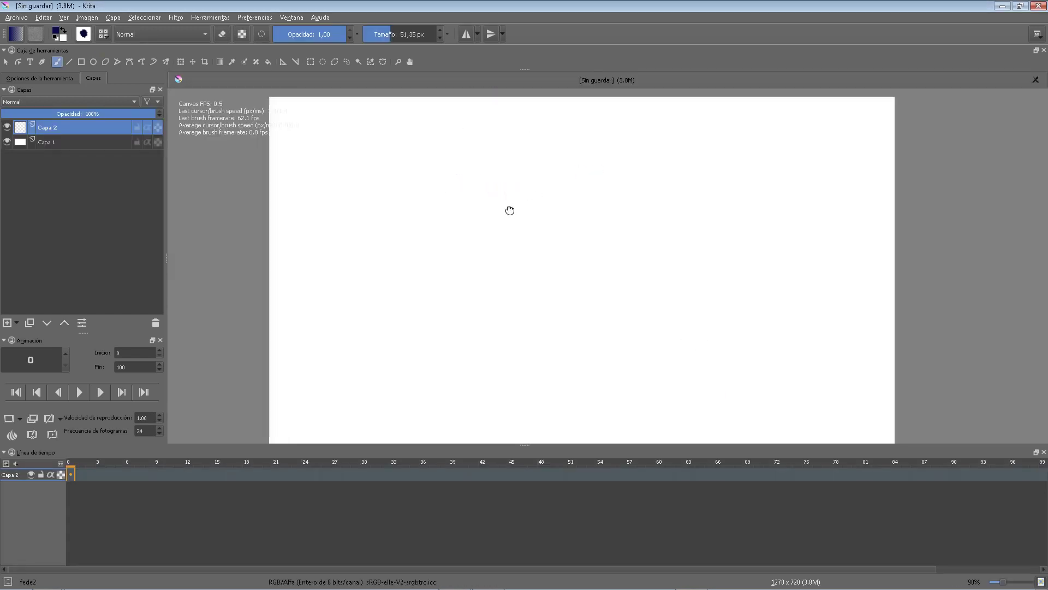
pyautogui.scroll(-2, 515, 228)
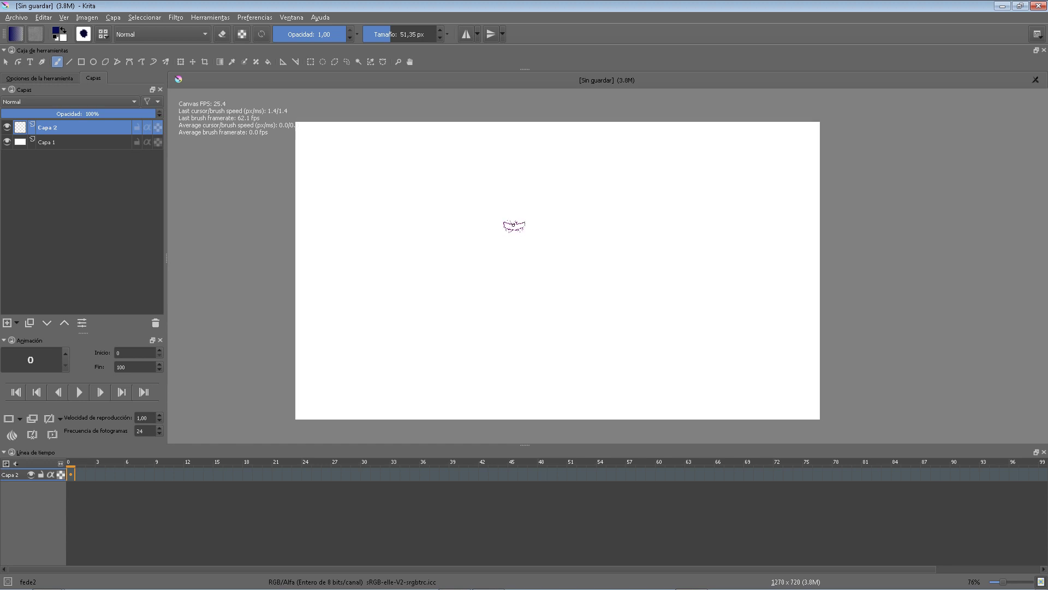
pyautogui.click(93, 143)
pyautogui.click(95, 141)
pyautogui.click(94, 141)
pyautogui.click(92, 140)
pyautogui.click(91, 129)
pyautogui.click(94, 142)
pyautogui.click(93, 141)
pyautogui.click(89, 127)
pyautogui.click(89, 143)
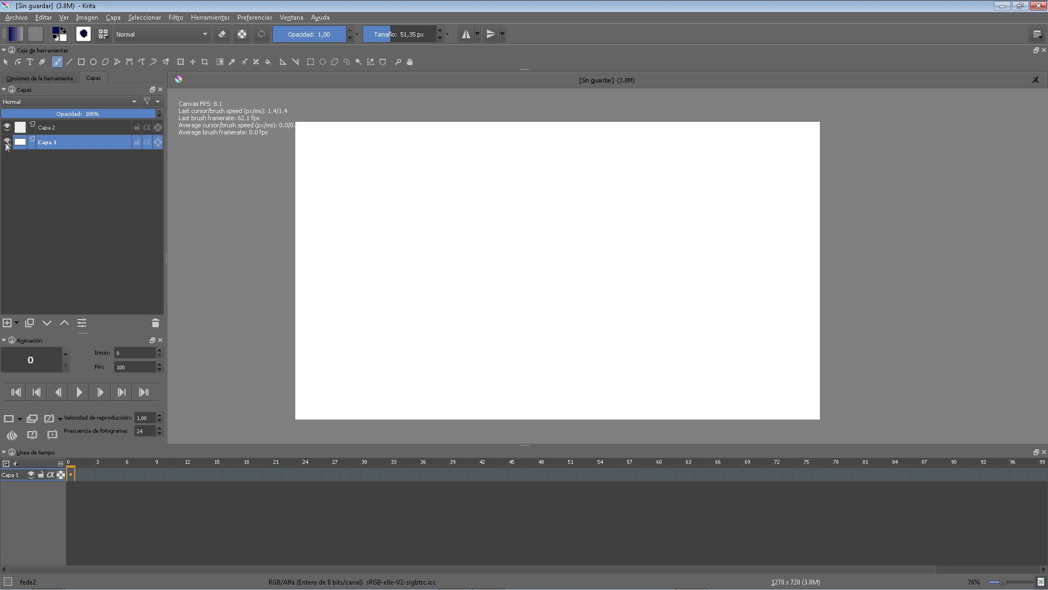
# Hide background layer Capa 1 and make Capa 2 the active layer.
pyautogui.click(7, 142)
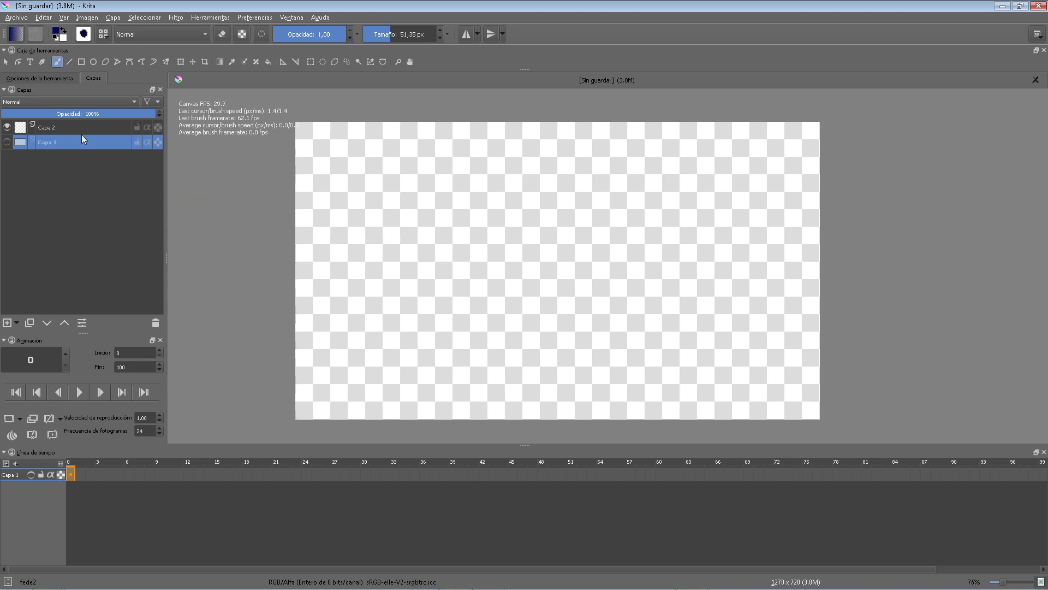
pyautogui.click(87, 132)
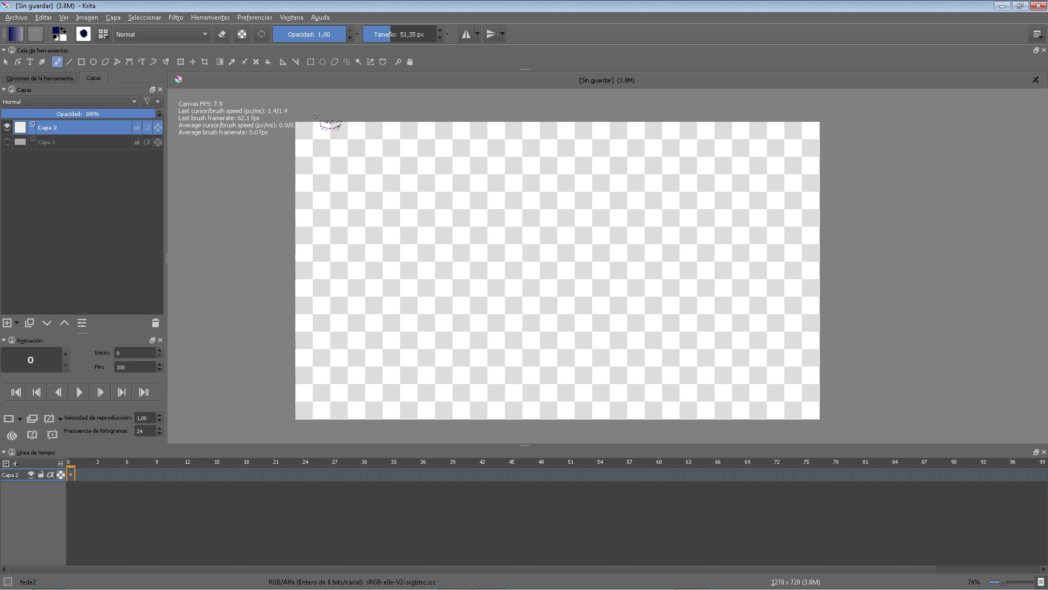
# Draw a thick dark-blue ring on Capa 2 with the Ellipse tool near the canvas centre.
pyautogui.click(93, 63)
pyautogui.moveTo(483, 185); pyautogui.dragTo(639, 329)
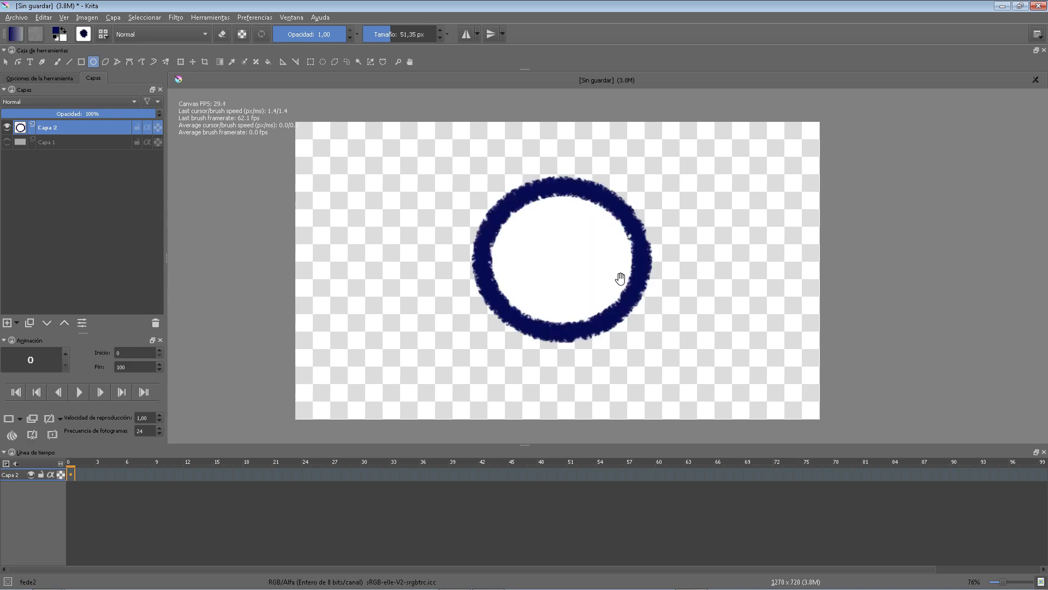
pyautogui.moveTo(620, 278); pyautogui.dragTo(555, 286)
pyautogui.scroll(1, 597, 290)
pyautogui.scroll(-1, 615, 300)
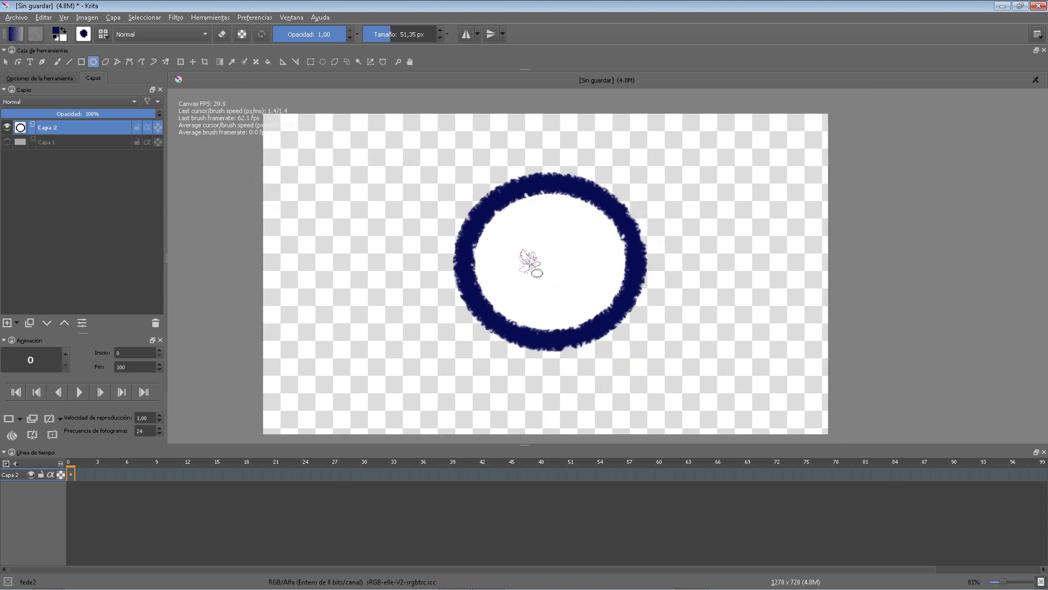
pyautogui.click(22, 21)
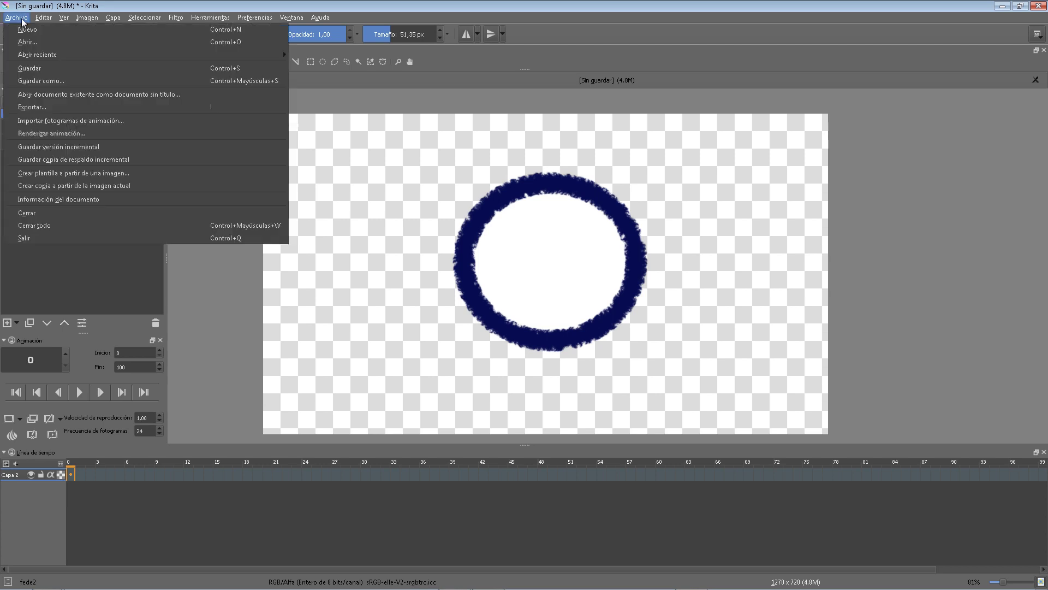
# Open the Exportar dialog from the Archivo menu.
pyautogui.click(53, 107)
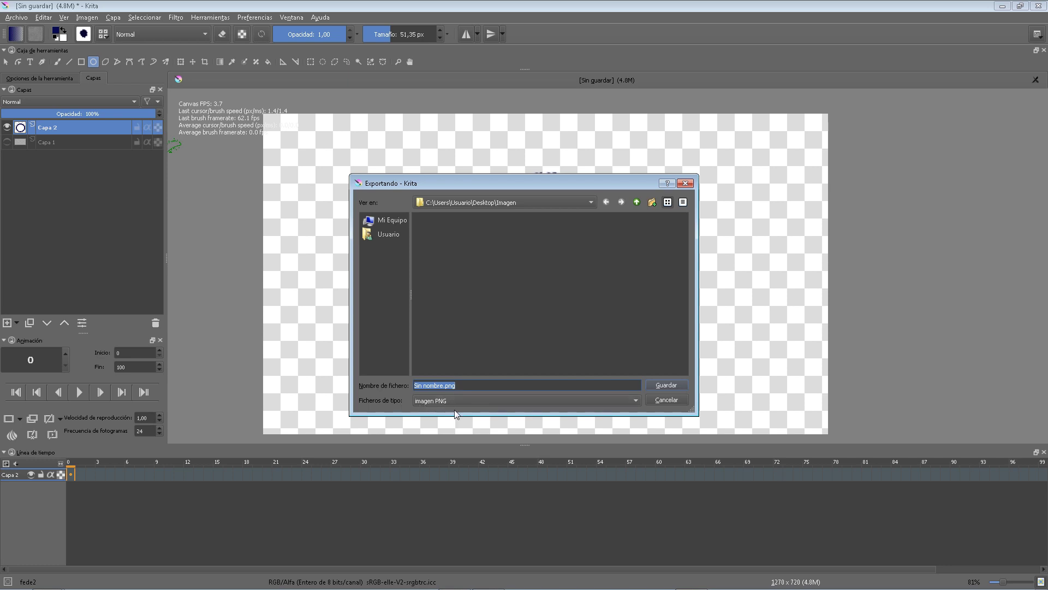
# Replace the default export file name with 'imagen'.
pyautogui.moveTo(471, 386); pyautogui.dragTo(414, 394)
pyautogui.press('BackSpace')
pyautogui.write('imagen')
# Save the export into the Imagen folder on the Desktop.
pyautogui.click(527, 203)
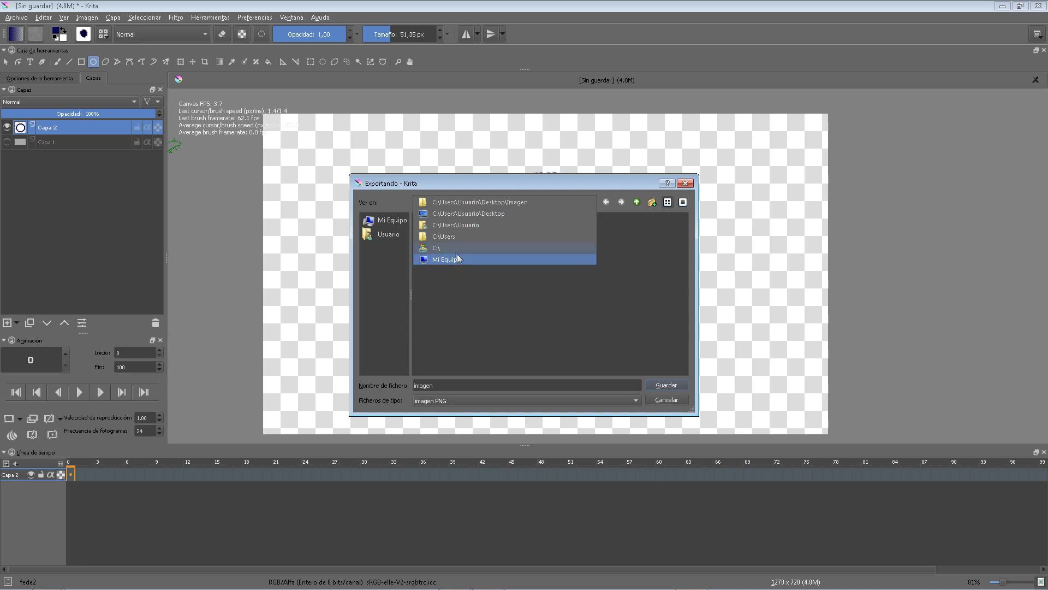
pyautogui.click(405, 236)
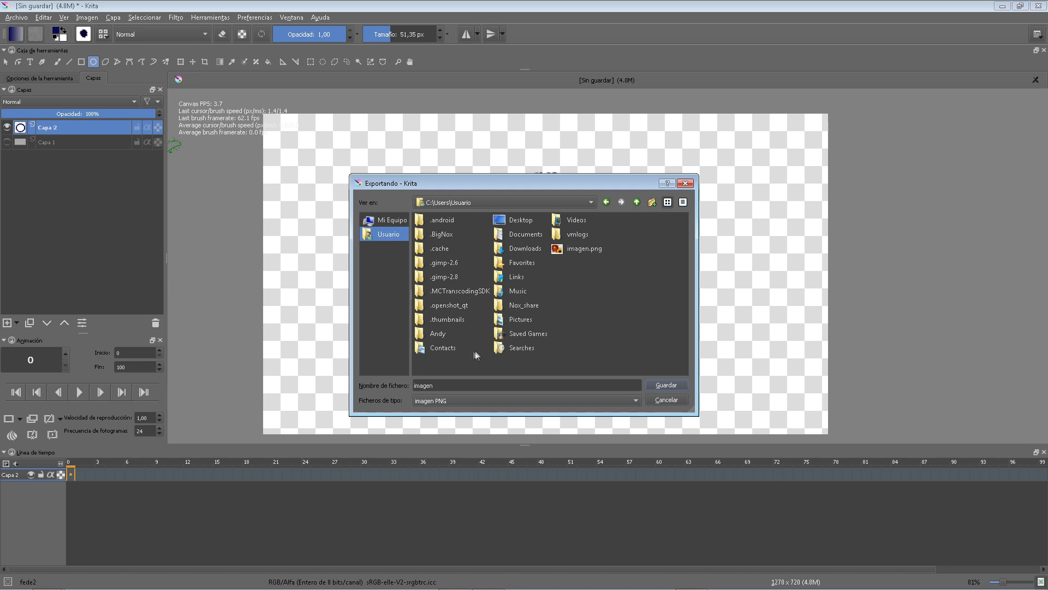
pyautogui.doubleClick(520, 220)
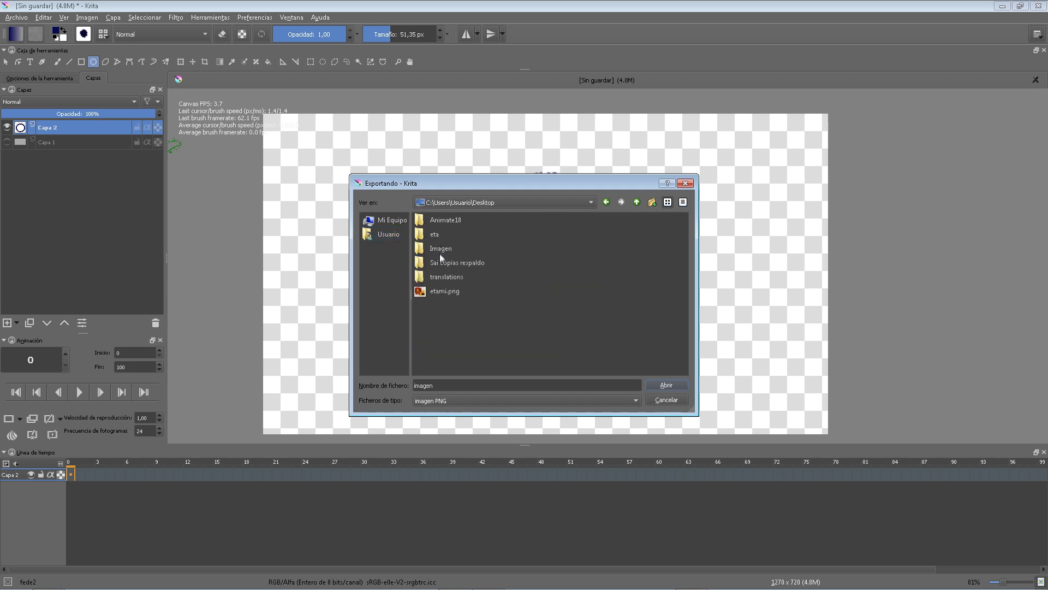
pyautogui.doubleClick(441, 251)
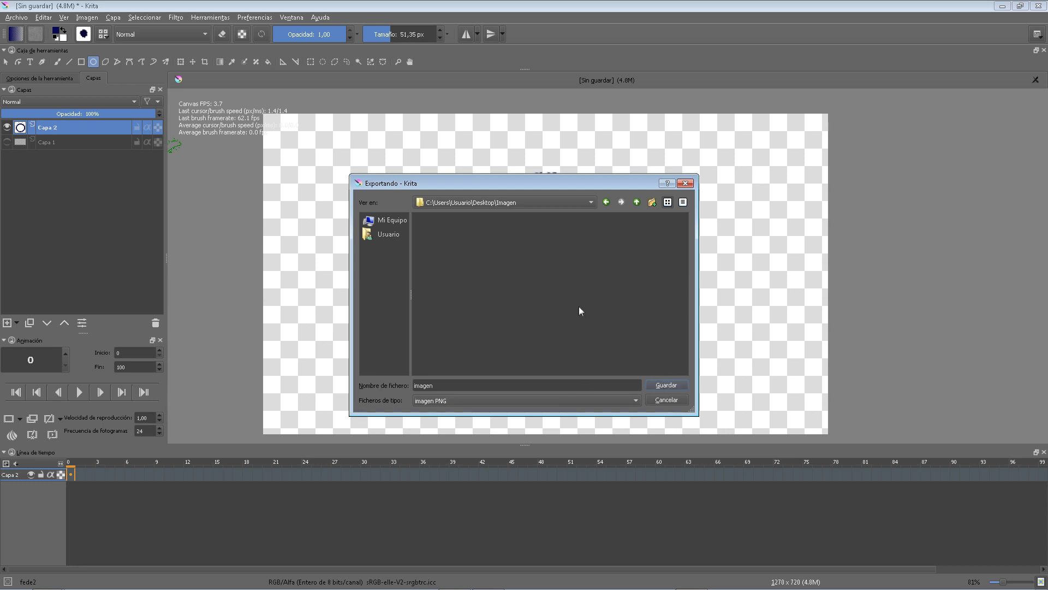
pyautogui.click(664, 387)
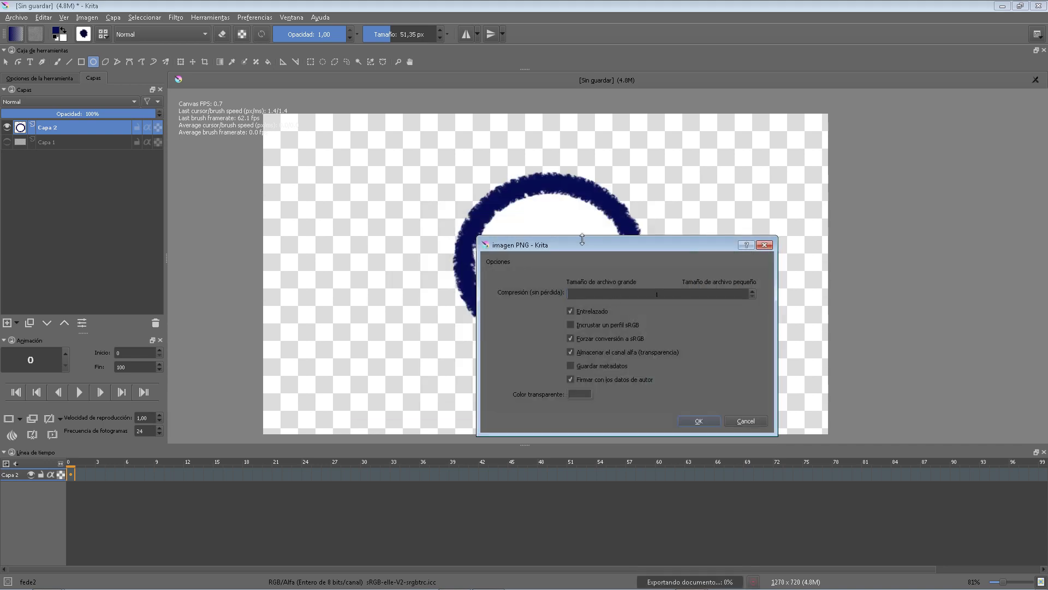
# Confirm the PNG options with 'Almacenar el canal alfa' kept enabled.
pyautogui.moveTo(583, 243); pyautogui.dragTo(418, 207)
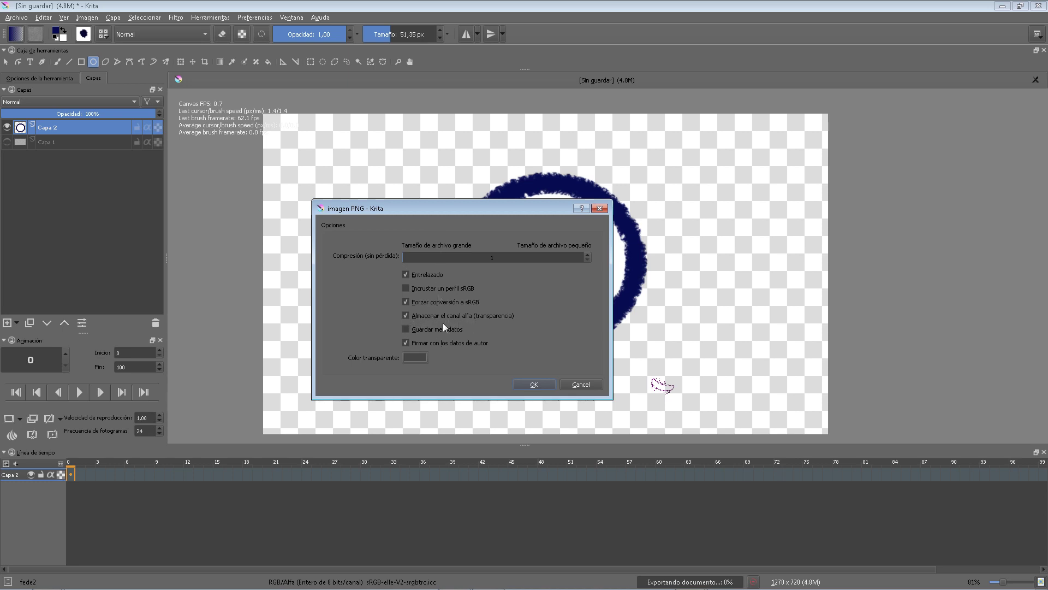
pyautogui.click(407, 318)
pyautogui.click(405, 317)
pyautogui.click(535, 385)
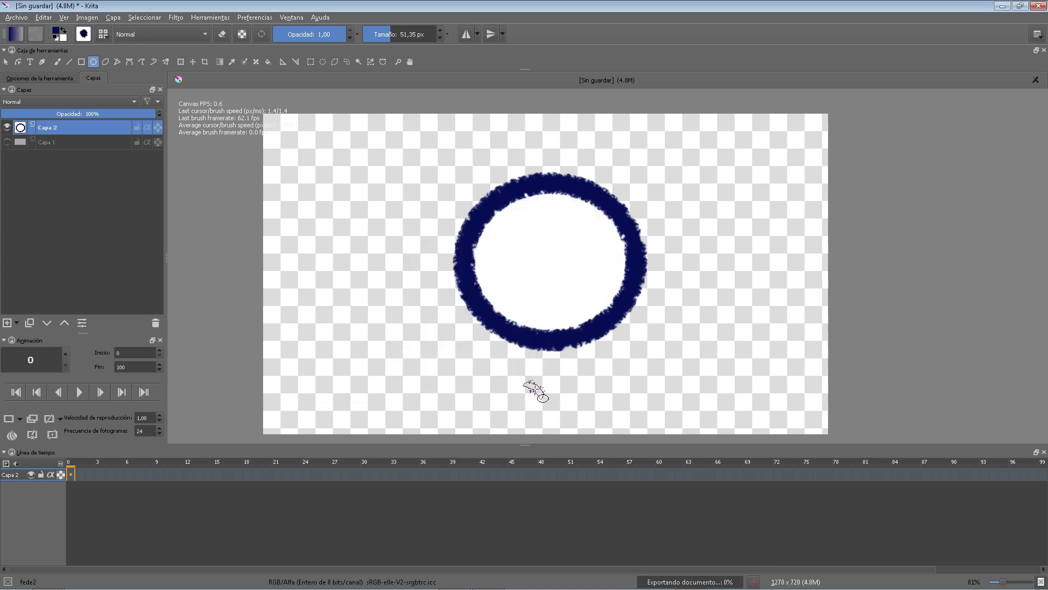
pyautogui.hotkey('alt', 'Tab')
pyautogui.hotkey('alt', 'Tab')
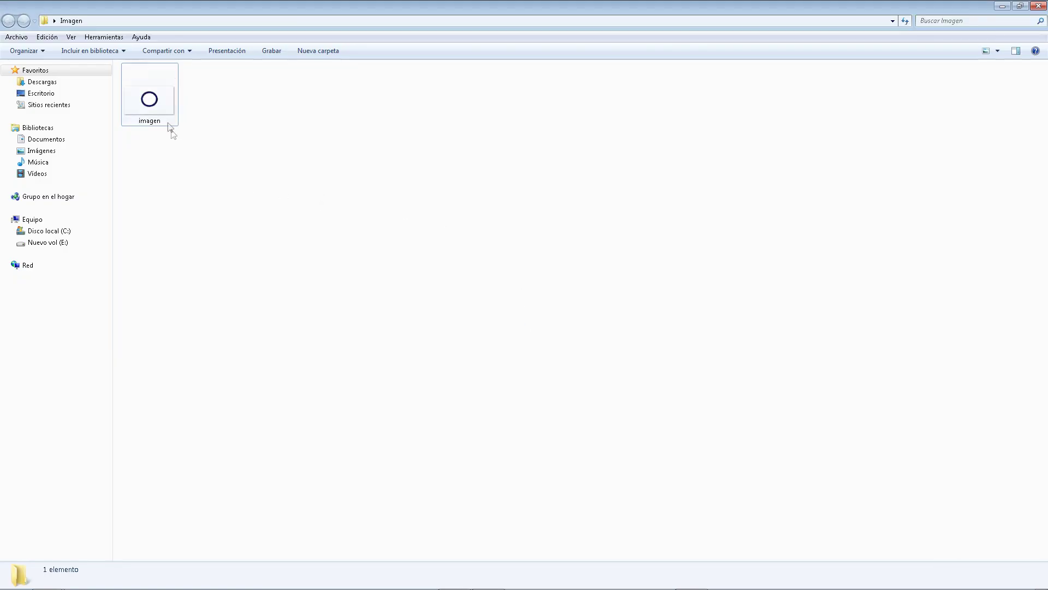
# View the exported imagen PNG in Windows Photo Viewer, then return to Krita.
pyautogui.doubleClick(164, 117)
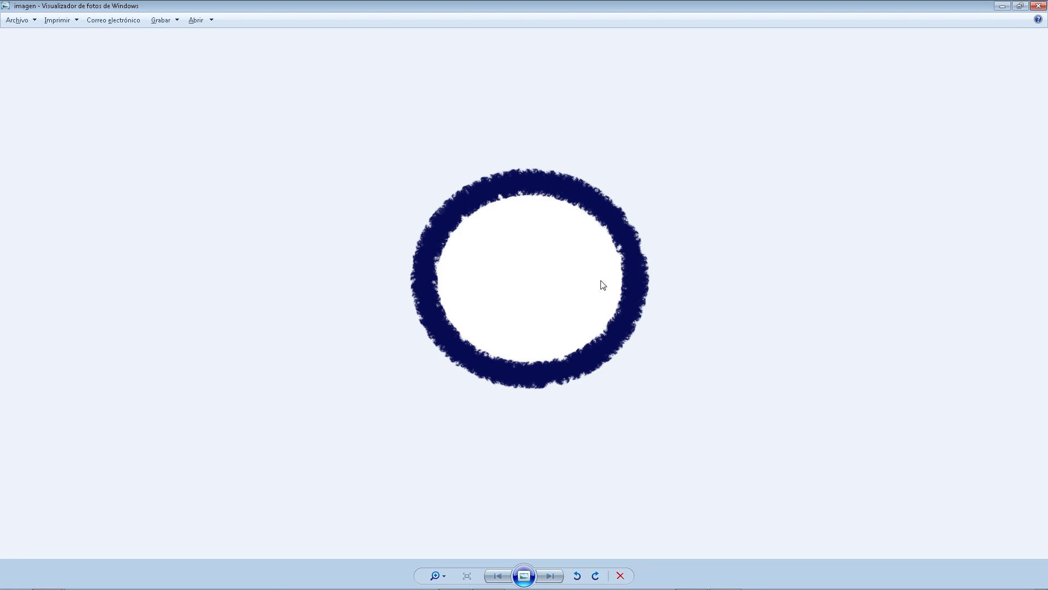
pyautogui.hotkey('alt', 'Tab')
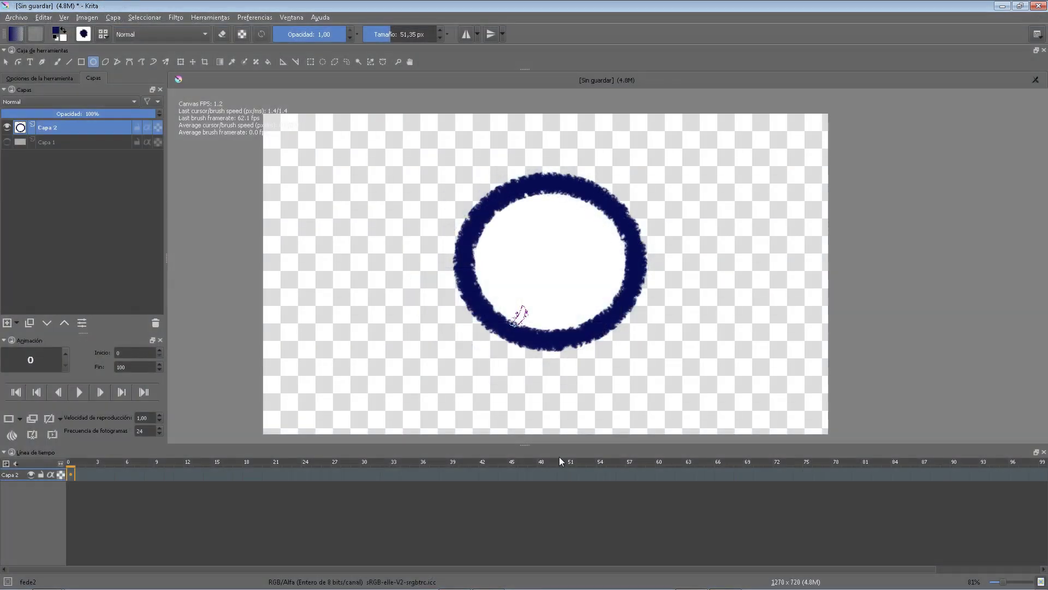